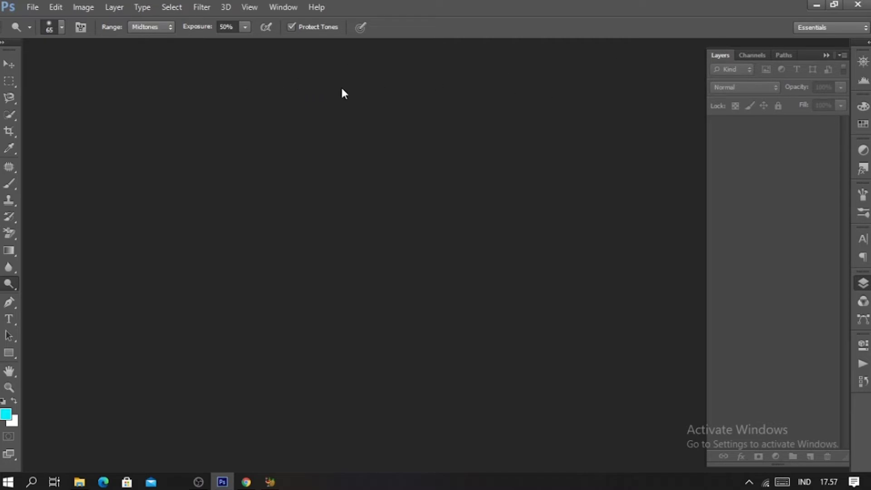
- Drag the first portrait from the Model Wanita folder into Photoshop to open it
click(80, 482)
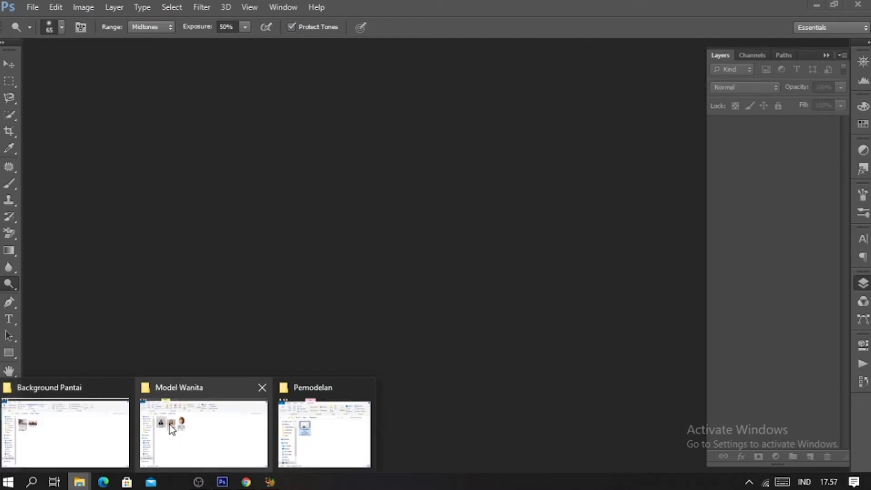
click(213, 430)
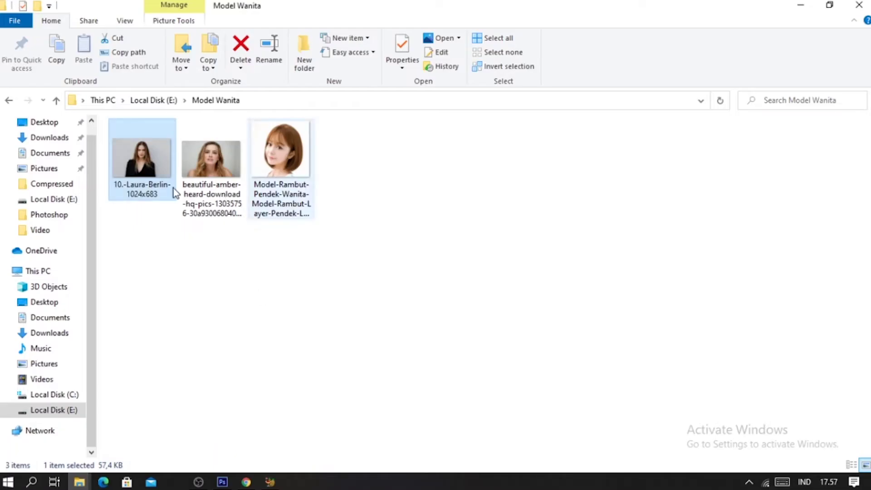
click(205, 159)
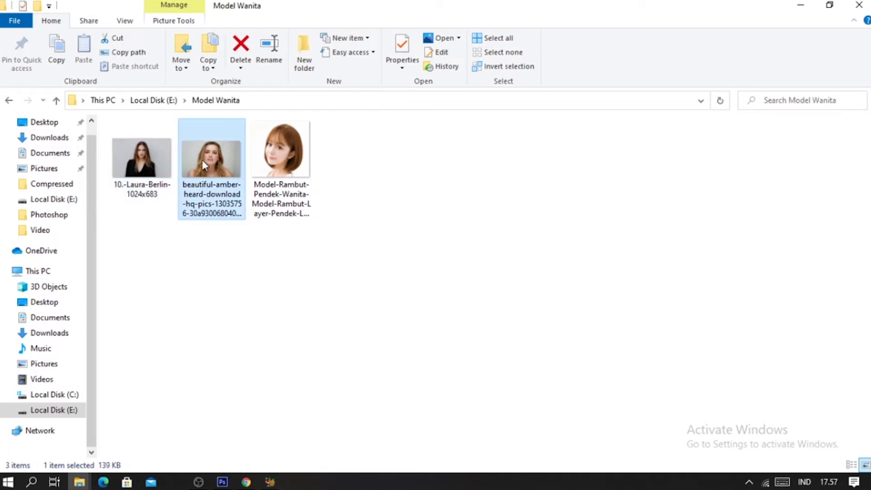
key(Left)
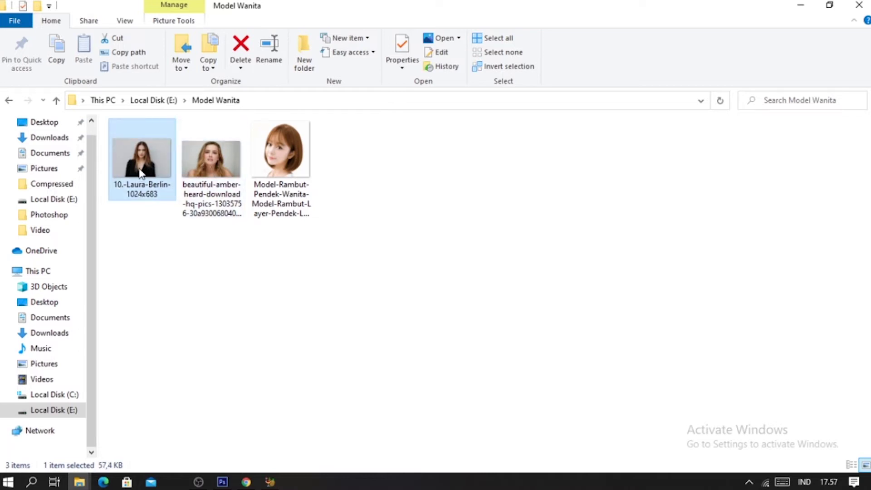
drag(139, 157, 236, 451)
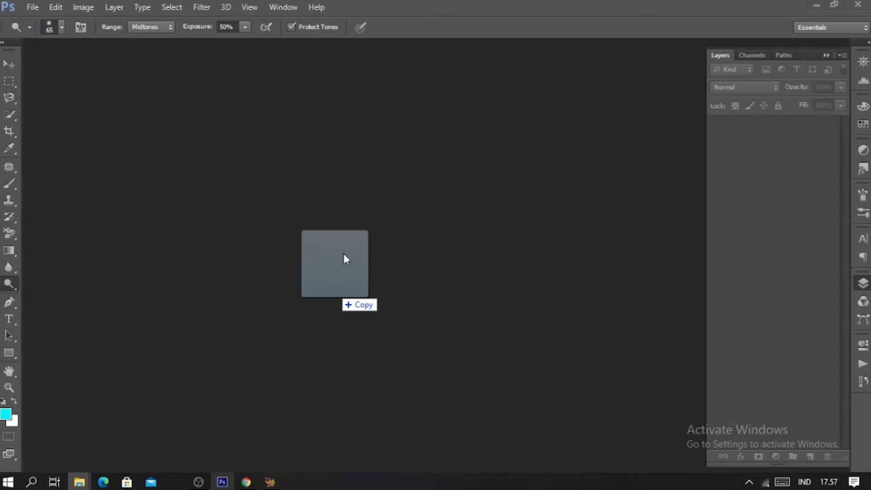
drag(236, 451, 344, 209)
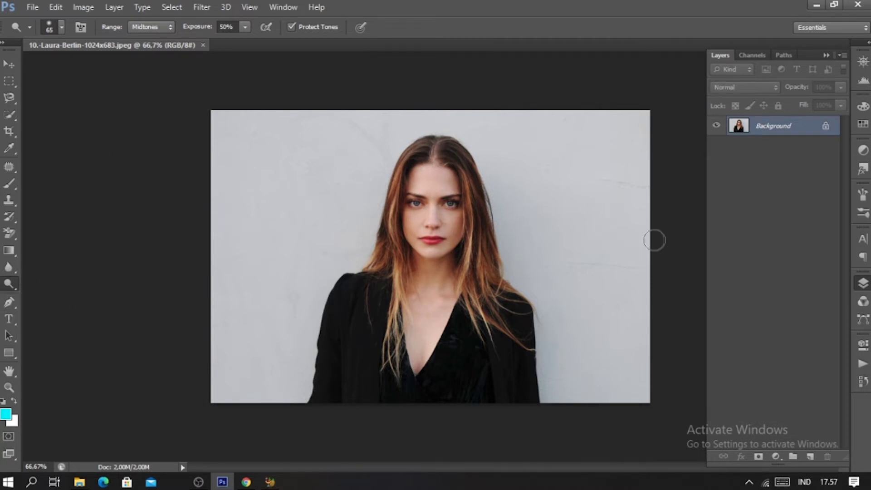
- Trace a Pen path from the jacket's bottom-left corner up the shoulder and hair to the head top
click(8, 305)
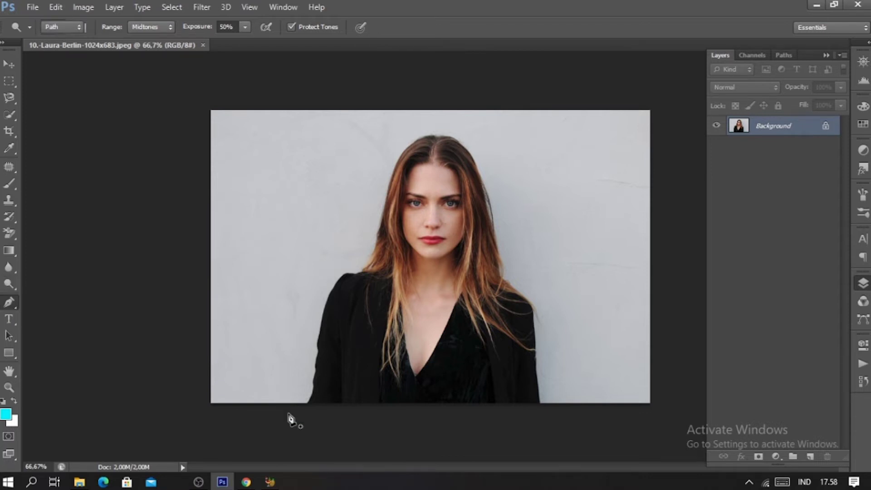
click(303, 403)
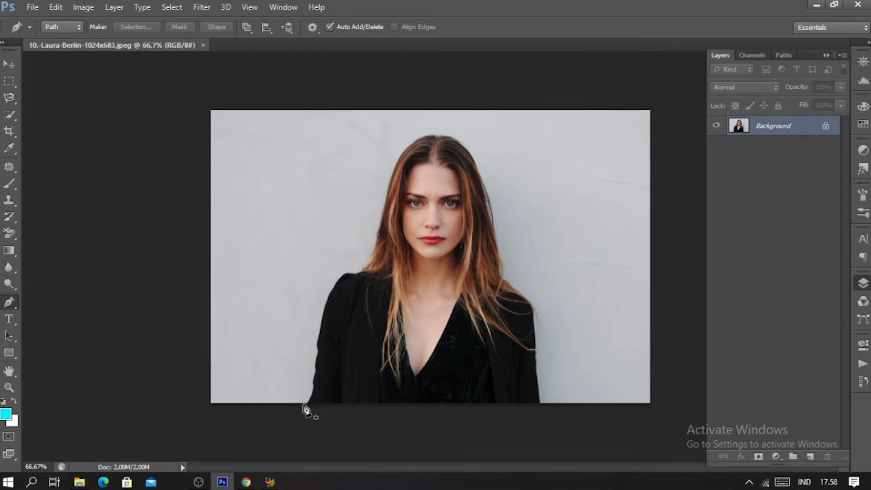
click(308, 378)
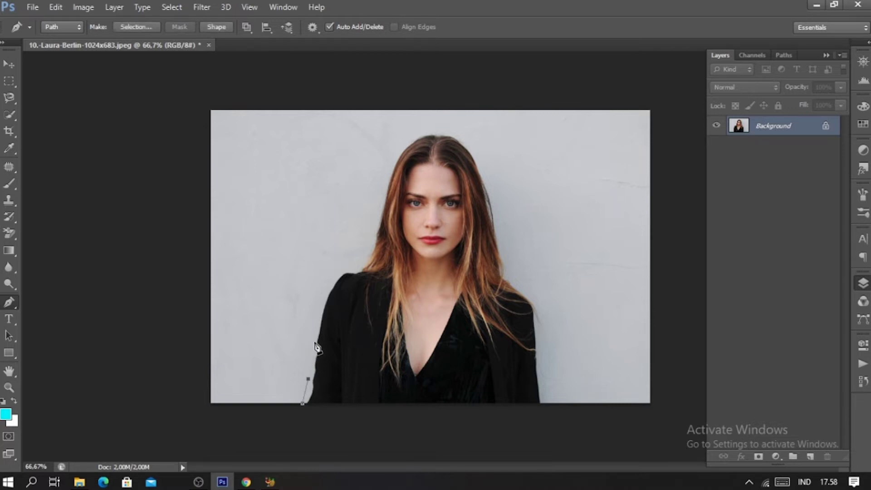
click(314, 342)
click(316, 324)
click(324, 291)
click(336, 272)
click(352, 269)
click(362, 265)
click(373, 241)
click(383, 198)
click(399, 149)
click(418, 135)
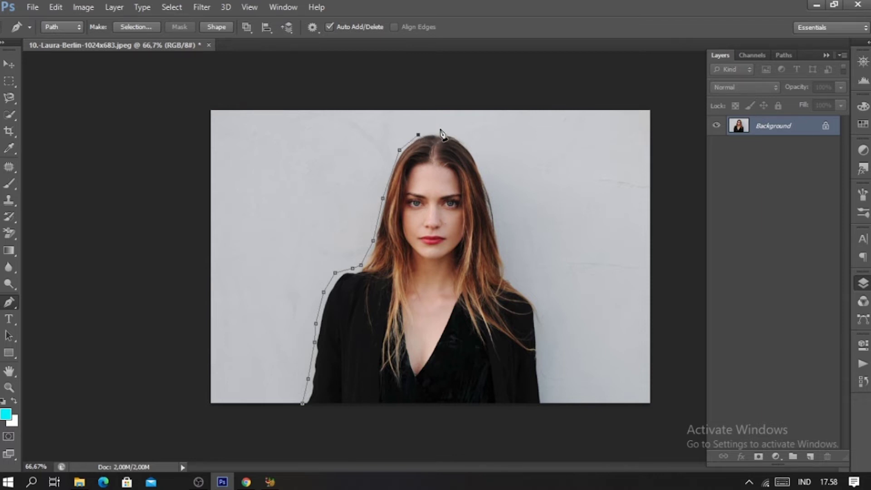
- Continue the path down the right hair, shoulder and jacket, closing it at the start point
click(440, 129)
click(474, 149)
click(491, 190)
click(496, 230)
click(507, 267)
click(521, 287)
click(537, 308)
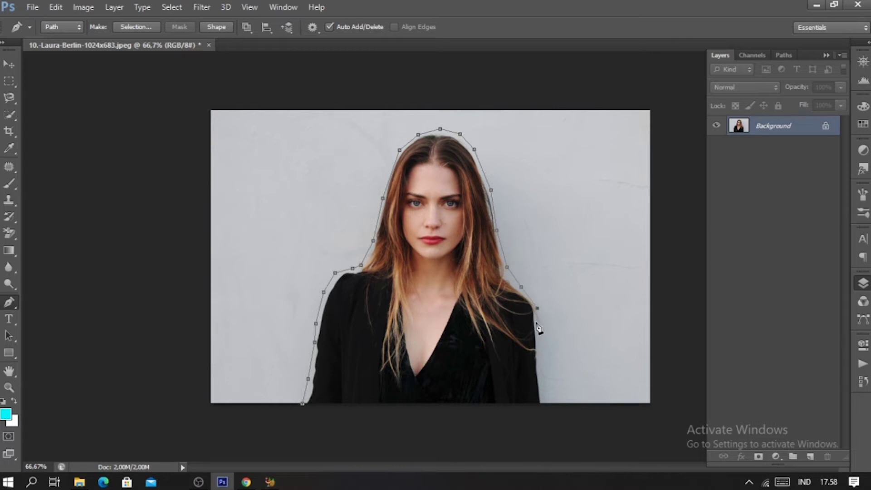
click(539, 324)
click(538, 331)
click(540, 383)
click(303, 404)
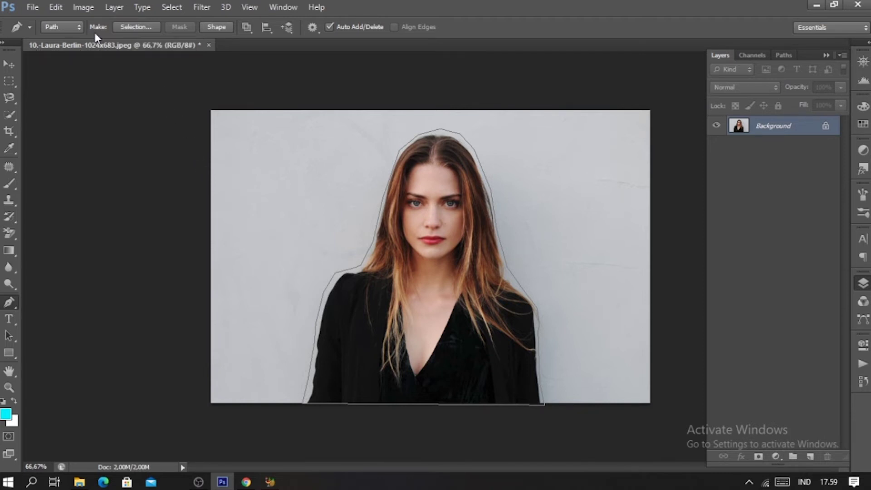
- Convert the path into a selection with a 0-pixel feather radius
click(140, 27)
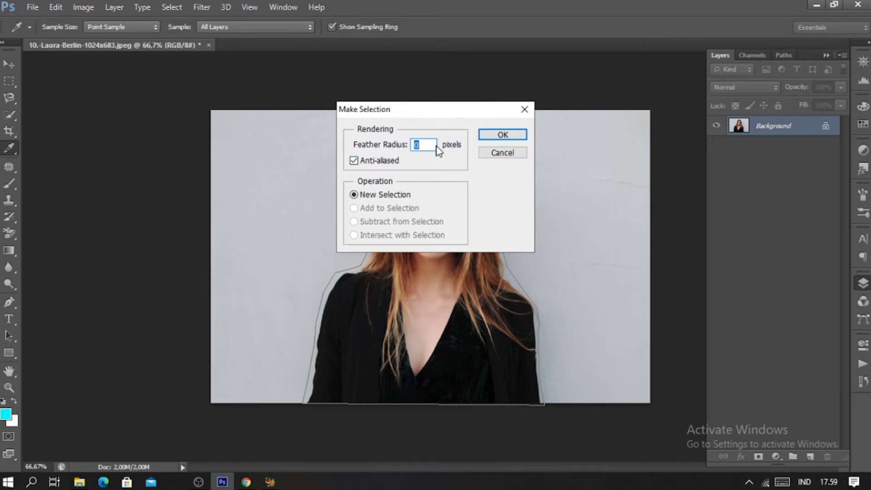
click(498, 137)
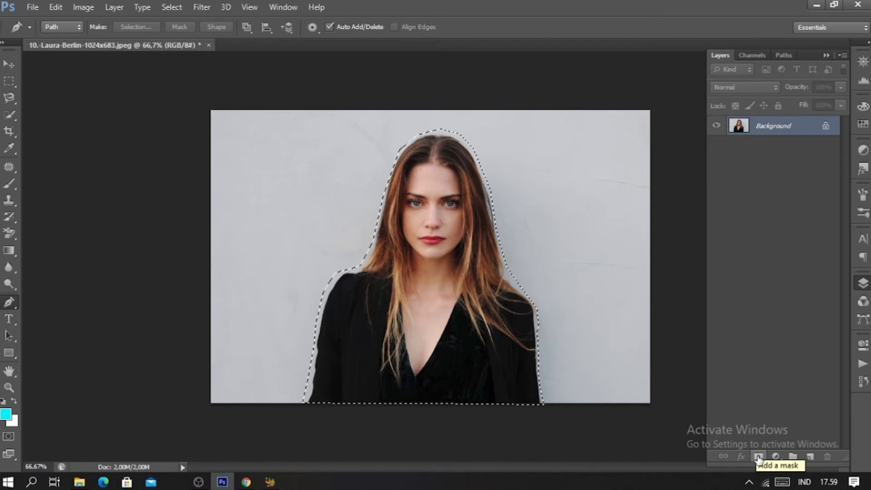
- Add a layer mask to Layer 0 hiding the grey wall, and select the mask thumbnail
click(759, 457)
click(774, 131)
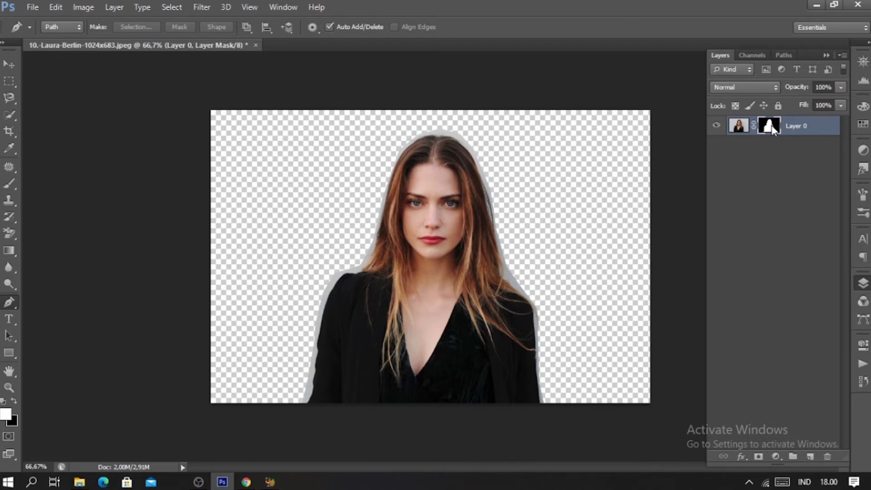
right_click(773, 129)
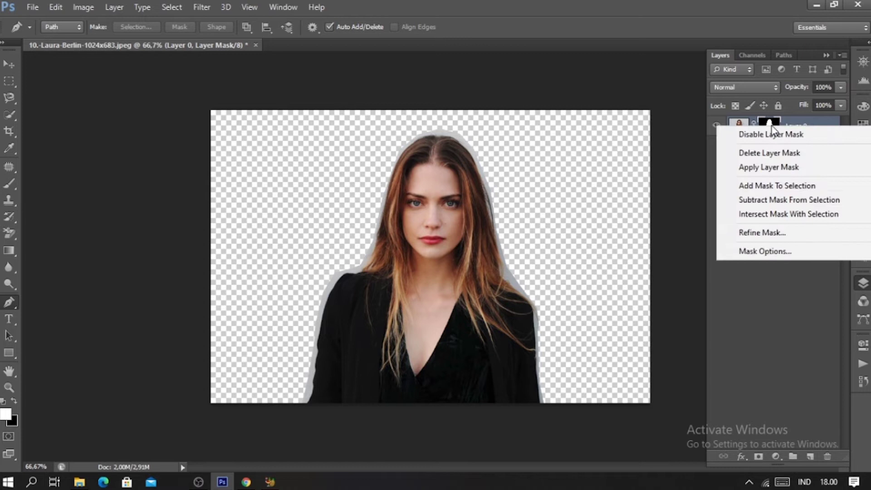
- In Refine Mask, brush the Refine Radius along the jacket, shoulder and hair edges
click(770, 233)
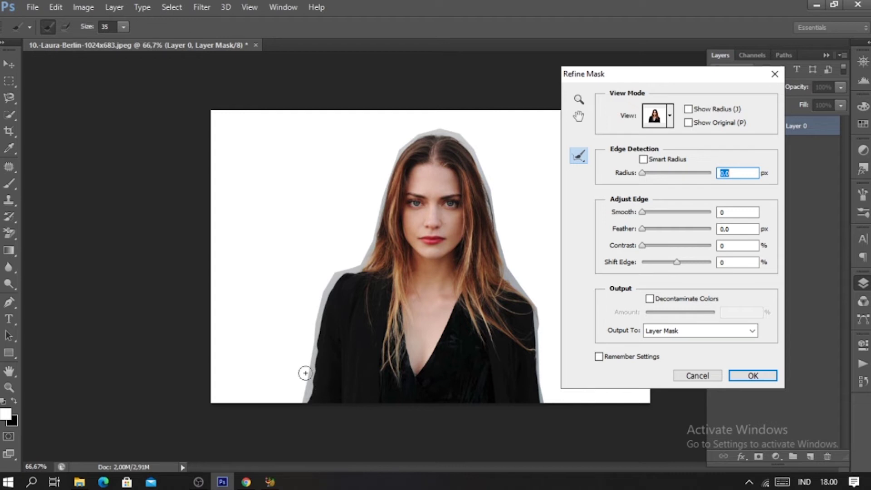
mouse_move(303, 400)
mouse_down()
mouse_move(318, 327)
mouse_move(349, 262)
mouse_up()
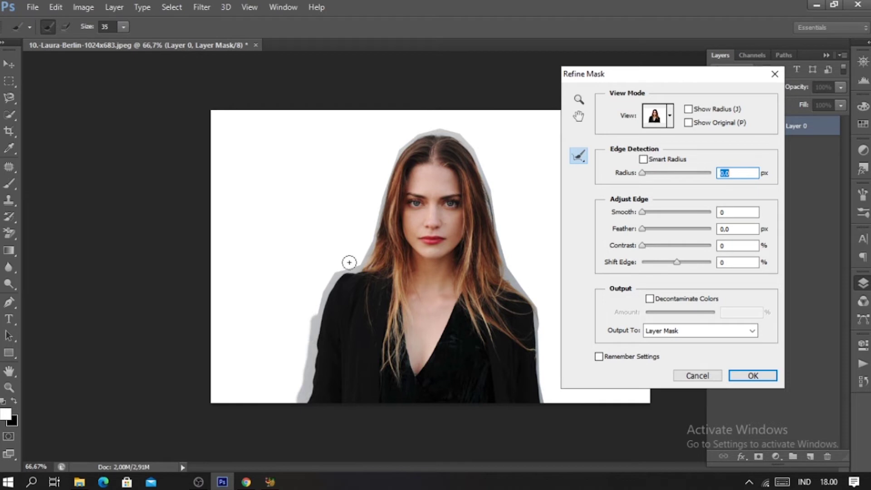
drag(350, 263, 311, 346)
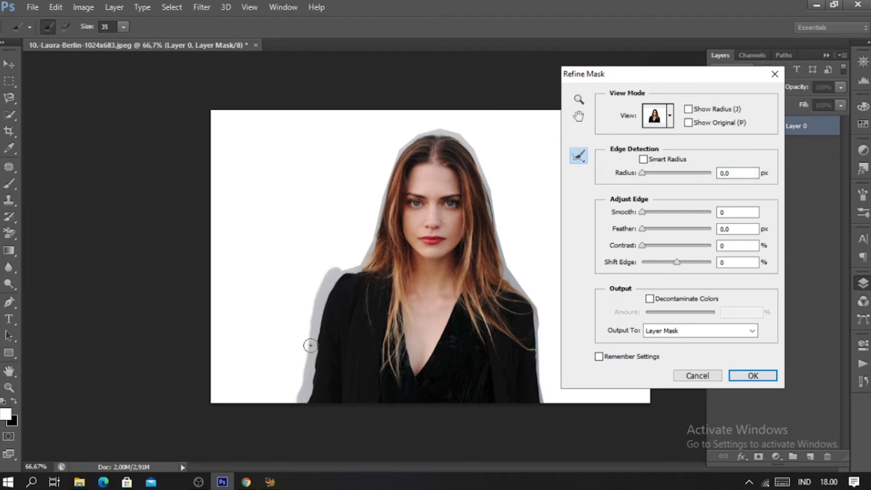
drag(340, 272, 366, 258)
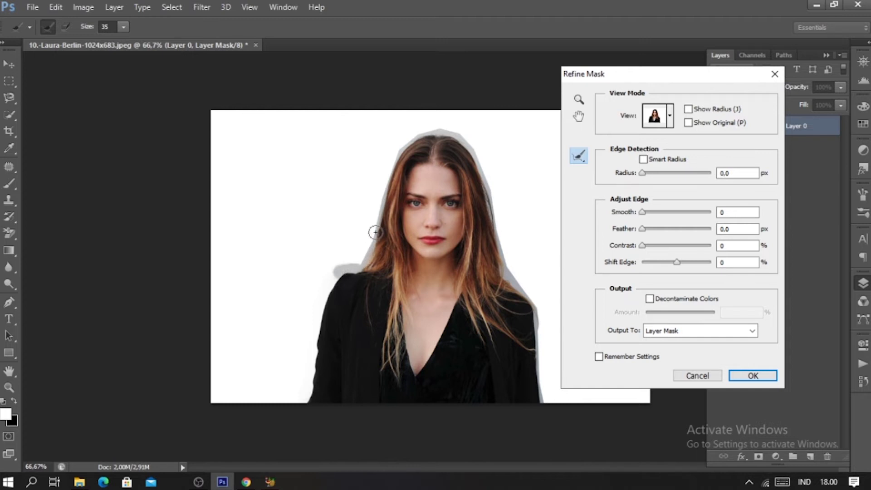
mouse_move(370, 244)
mouse_down()
mouse_move(401, 150)
mouse_move(464, 143)
mouse_move(488, 189)
mouse_move(508, 281)
mouse_move(519, 287)
mouse_up()
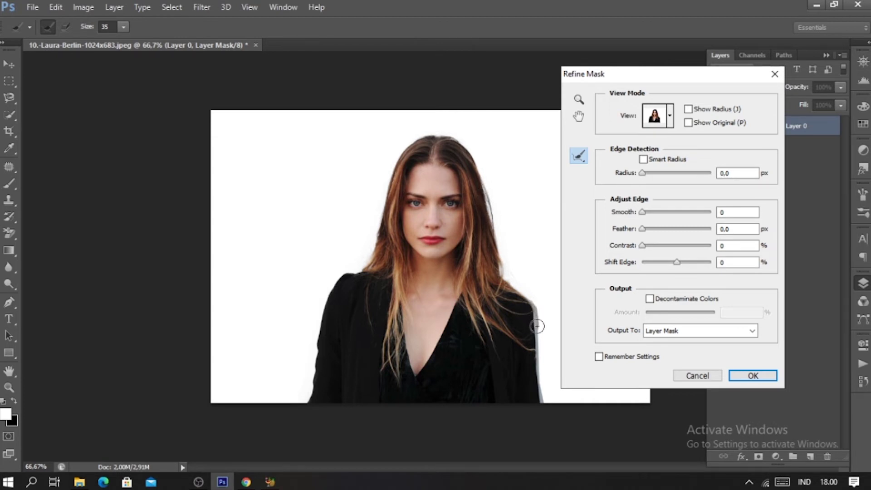
mouse_move(542, 402)
mouse_down()
mouse_move(537, 330)
mouse_move(500, 273)
mouse_up()
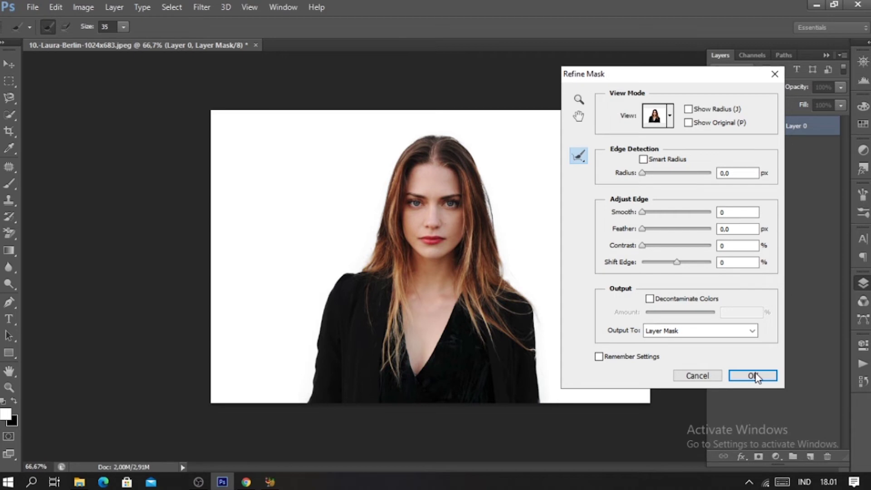
- Apply the refined mask, select the Move tool and bring up the Background Pantai folder
click(738, 376)
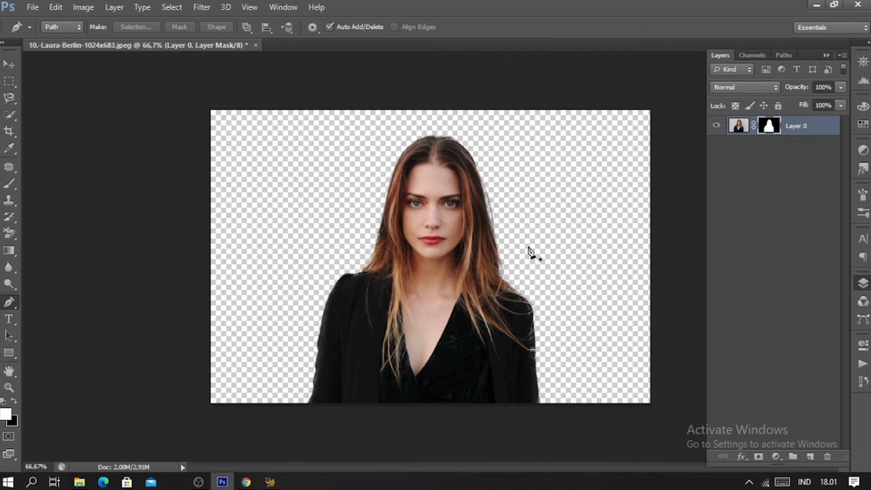
click(7, 64)
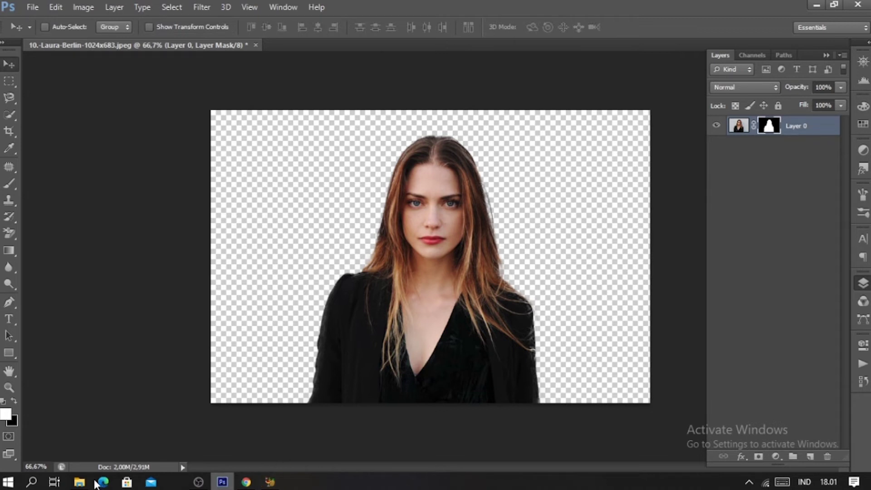
mouse_move(79, 482)
click(97, 435)
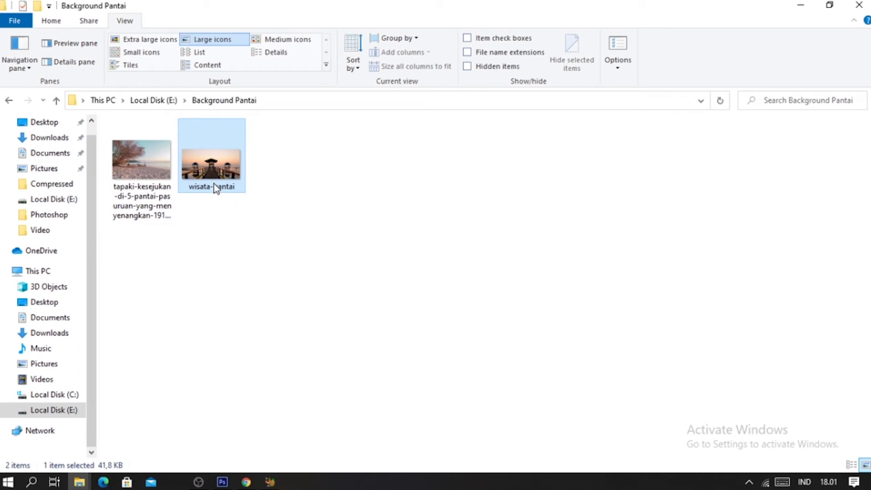
- Drag wisata-pantai.jpg from File Explorer into Photoshop to open it as a new document
drag(237, 191, 238, 468)
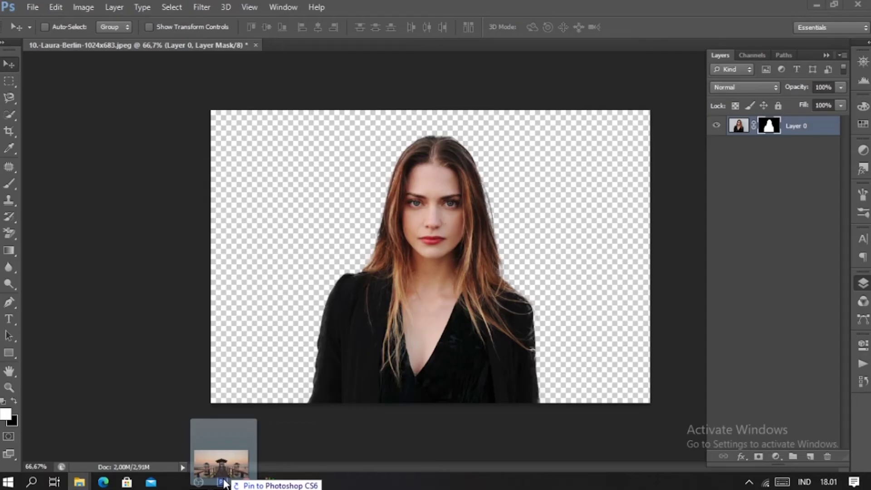
drag(238, 468, 266, 388)
drag(276, 129, 310, 46)
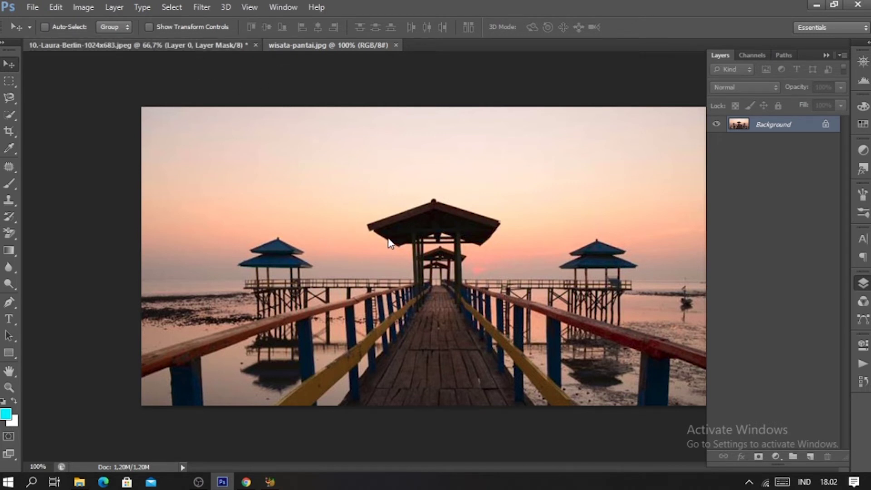
- Reset default colours, then drag the pier photo onto the portrait document as Layer 1
click(203, 45)
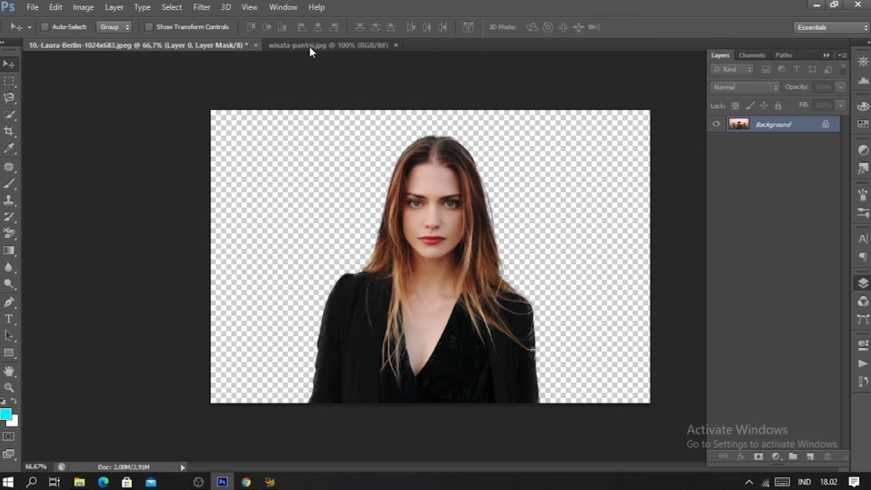
key(d)
key(ctrl+Tab)
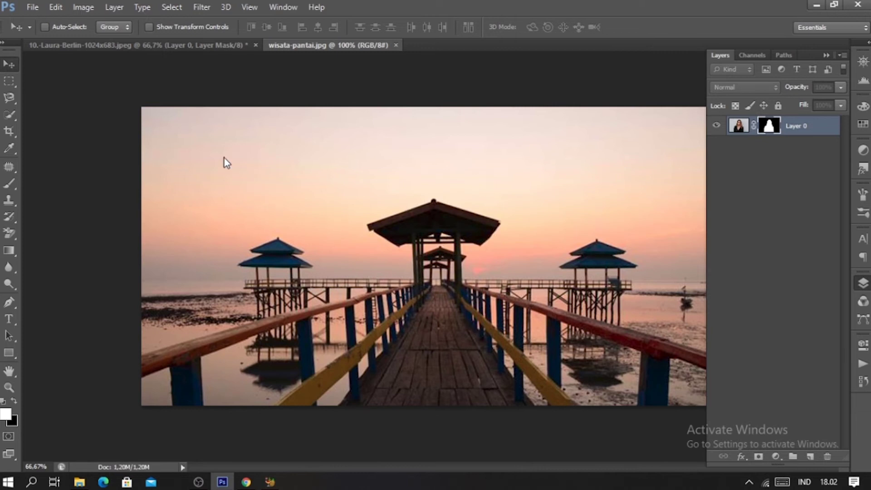
drag(232, 145, 211, 51)
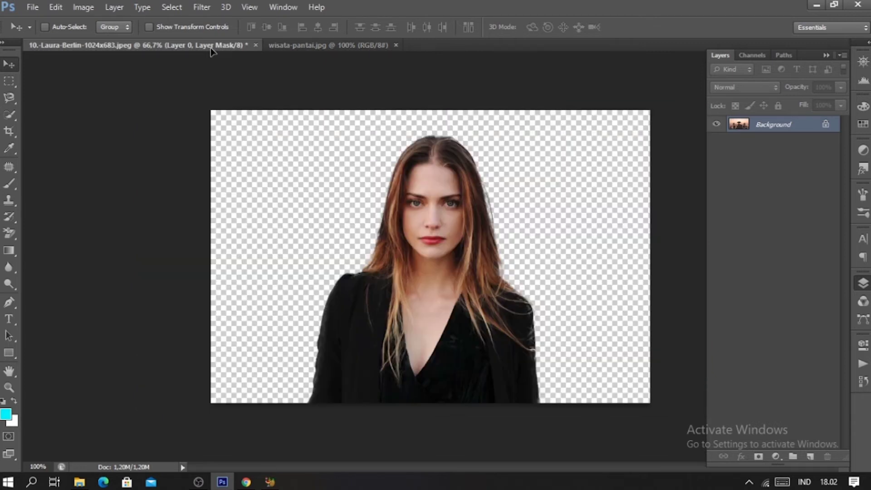
drag(211, 50, 261, 130)
drag(303, 210, 307, 216)
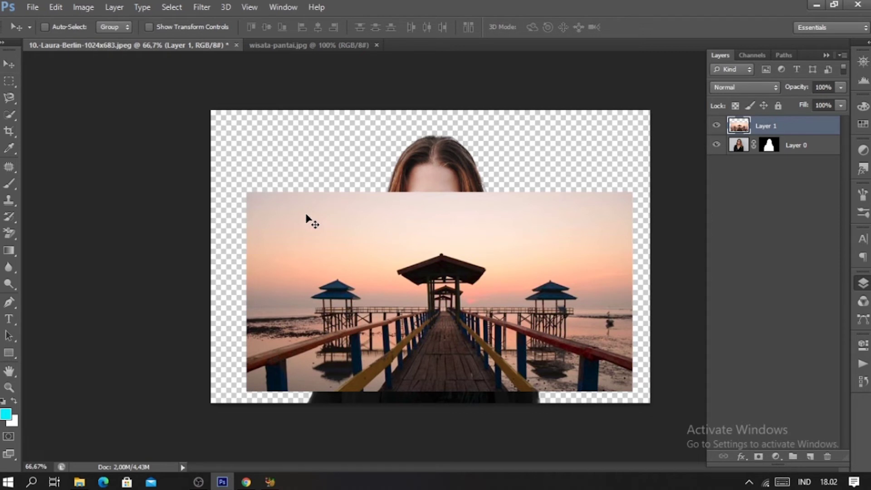
- Free-transform the pier layer to about 152% and position it to cover the whole canvas
key(ctrl+t)
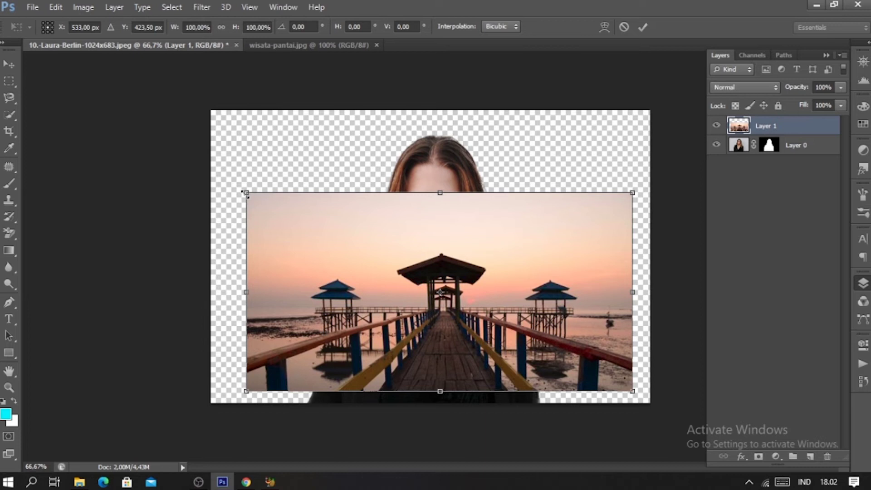
drag(234, 180, 182, 106)
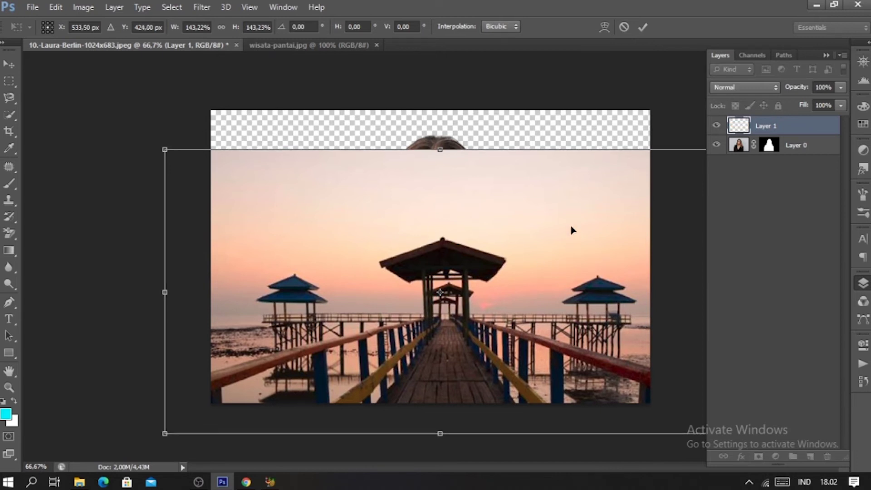
drag(568, 206, 565, 185)
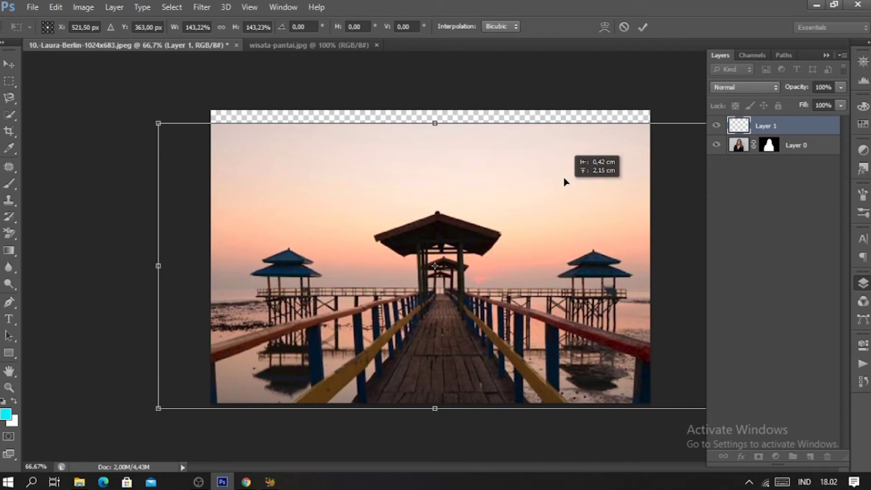
drag(565, 185, 566, 172)
mouse_move(154, 403)
mouse_down()
mouse_move(156, 383)
mouse_move(137, 390)
mouse_up()
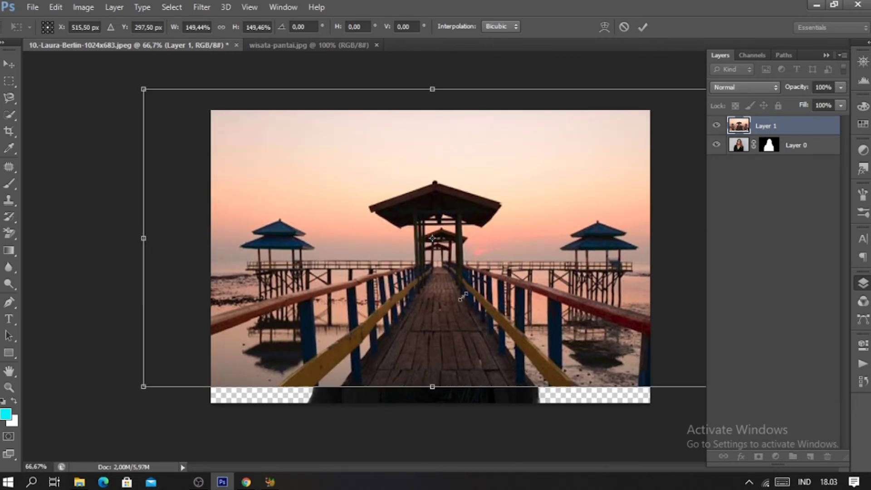
drag(534, 282, 535, 303)
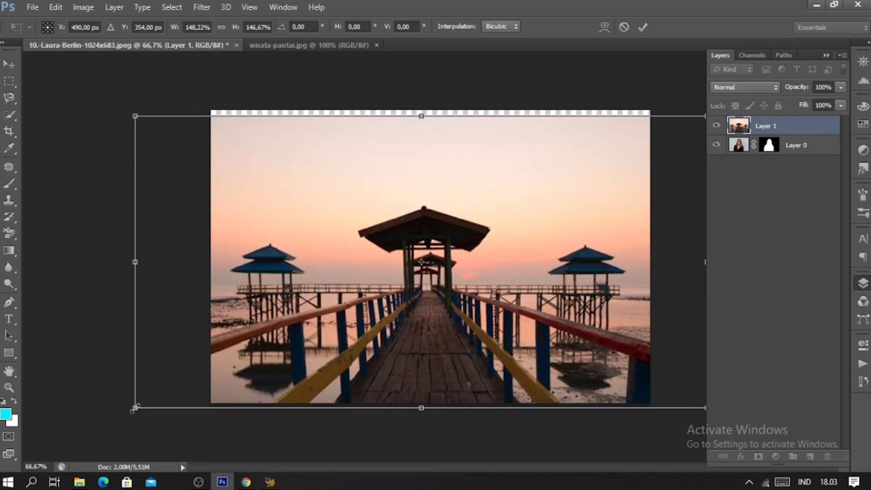
drag(130, 413, 127, 413)
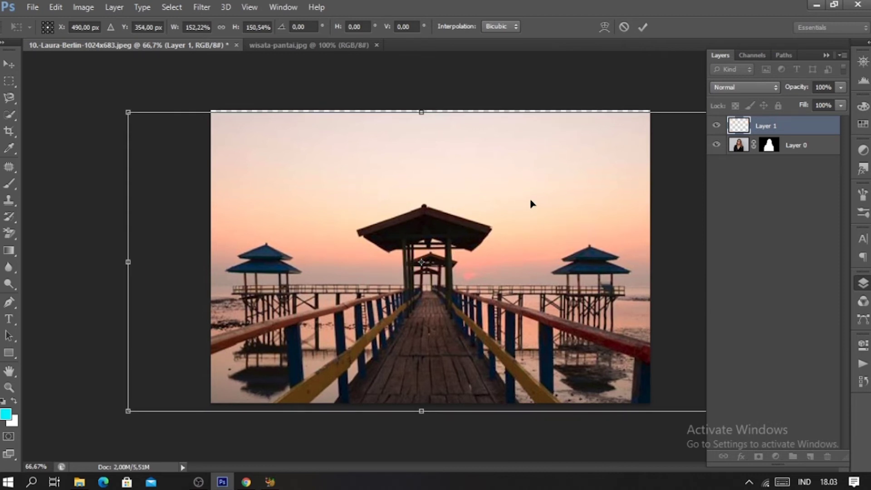
key(Up)
key(Up)
key(Up)
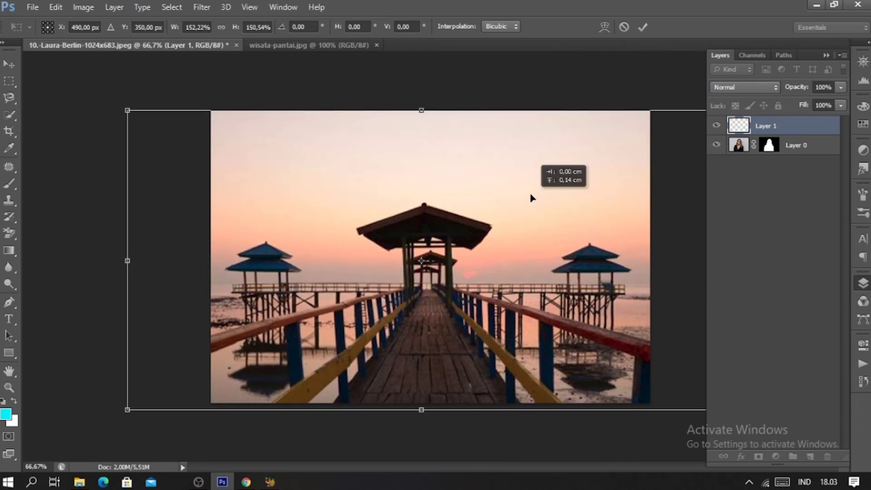
key(Up)
key(Up)
key(Up)
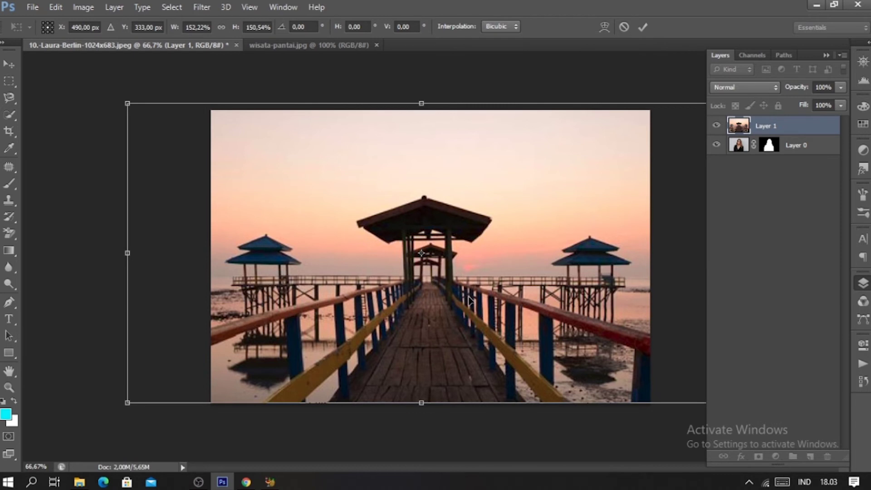
drag(468, 299, 472, 305)
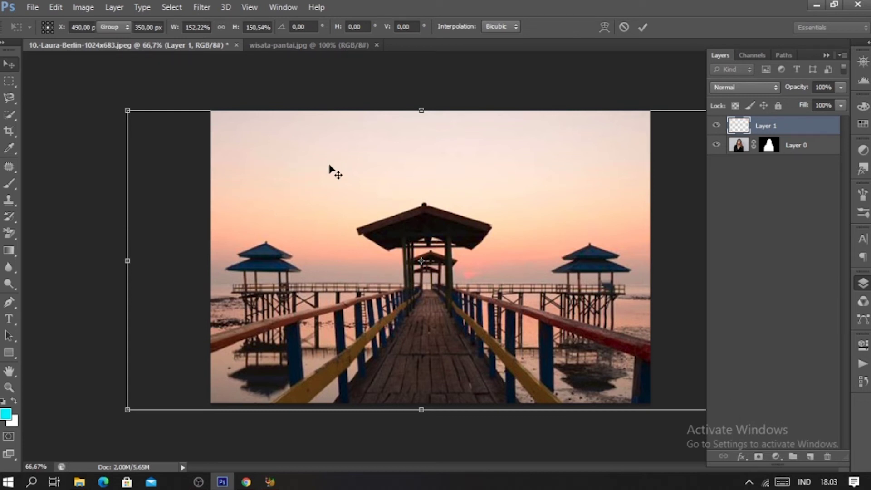
key(Return)
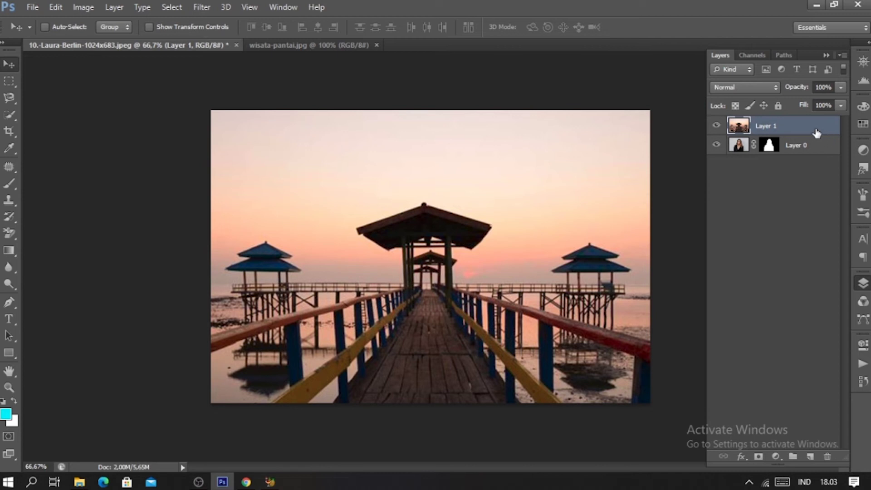
- Move Layer 1 below Layer 0 so the woman stands in front of the pier, then select Layer 0
drag(819, 130, 818, 159)
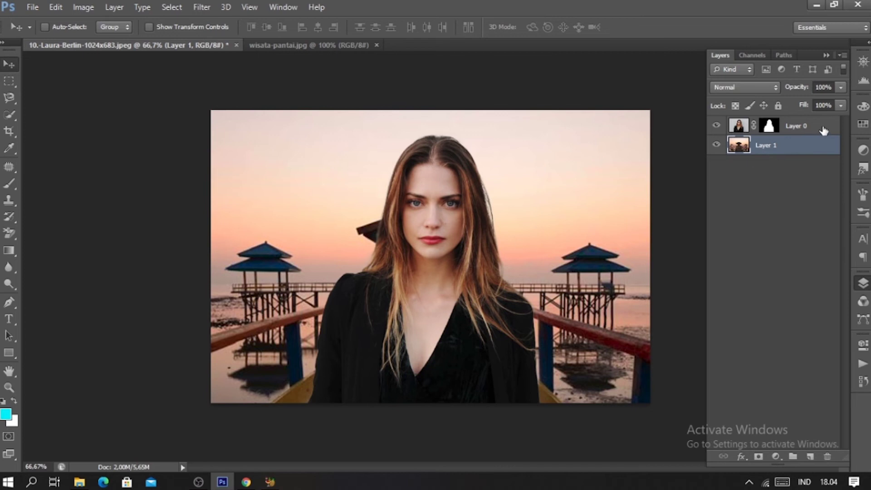
click(740, 130)
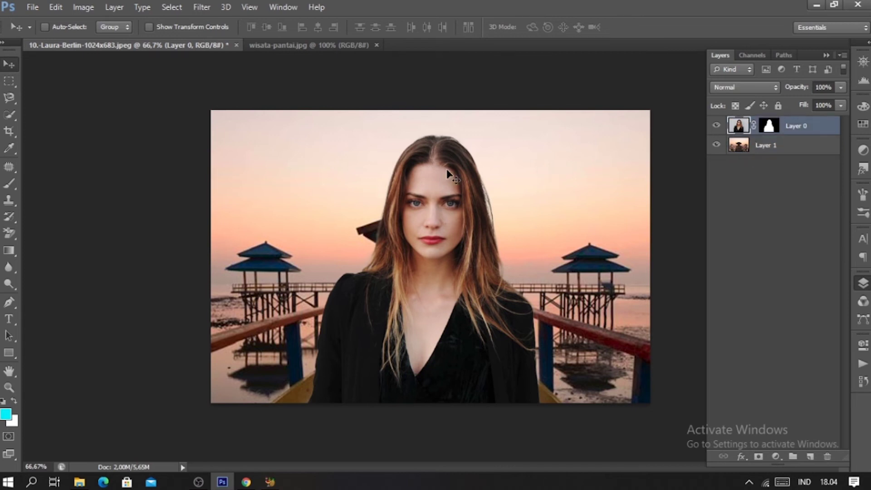
click(8, 284)
- Dodge two strokes down the left edge of the woman's black jacket on Layer 0 (Midtones, 50%)
key(o)
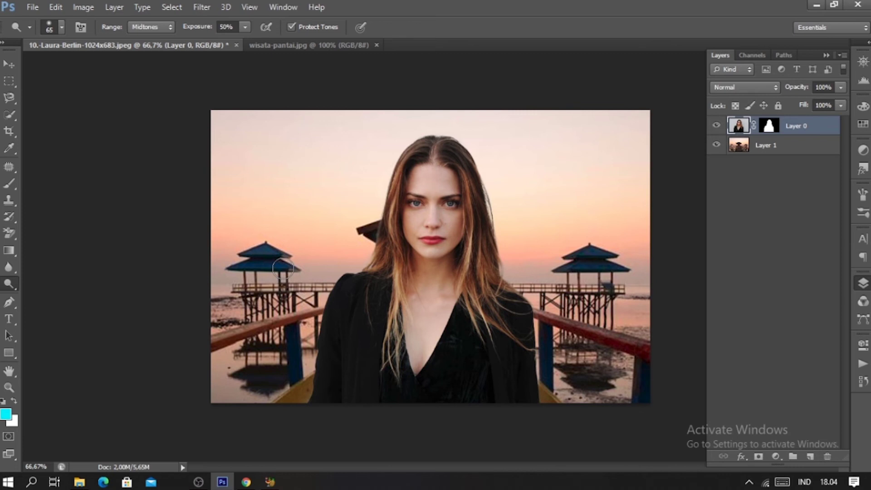
mouse_move(283, 269)
mouse_down()
mouse_move(331, 301)
mouse_move(310, 382)
mouse_up()
drag(335, 289, 310, 405)
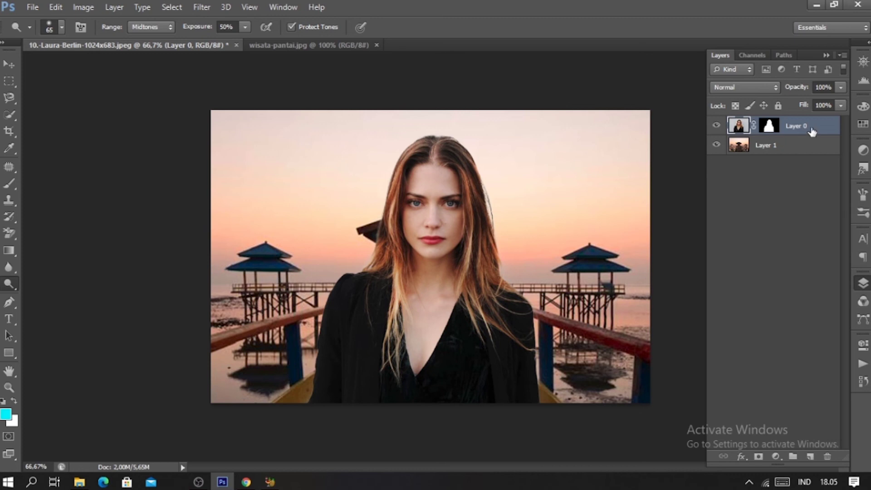
- Dismiss Layer 0's context menu without choosing anything, then open the Image > Adjustments menu
right_click(824, 126)
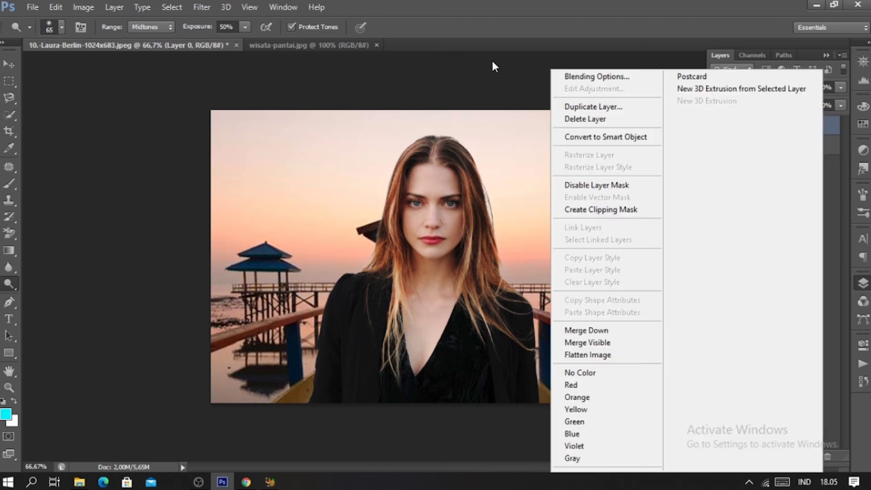
click(500, 9)
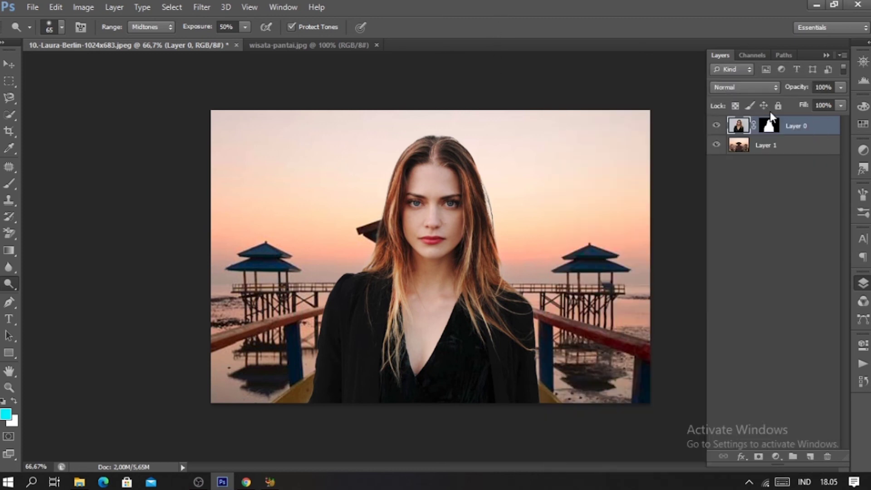
click(79, 8)
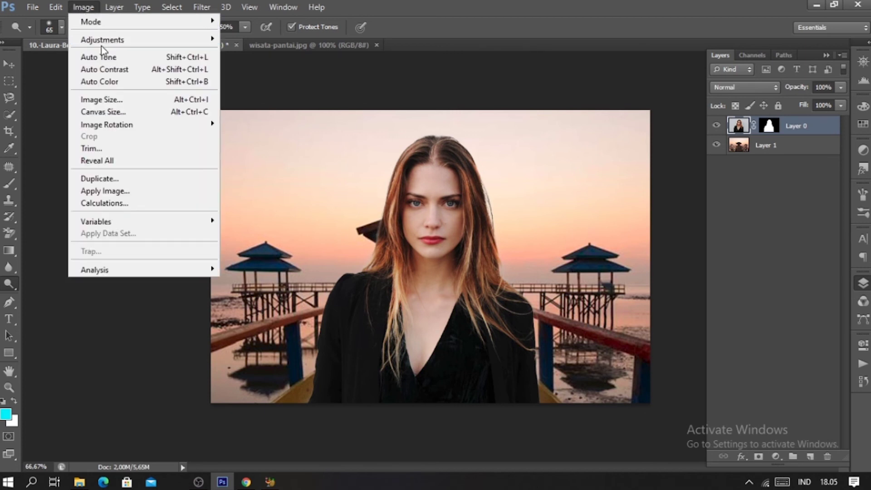
mouse_move(102, 40)
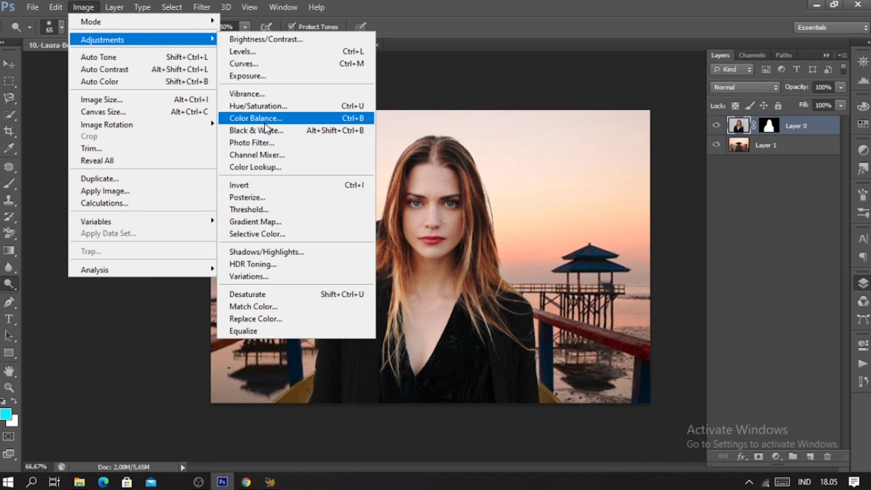
- Open Color Balance and set the midtone Cyan/Red slider toward red for the woman's layer
click(266, 124)
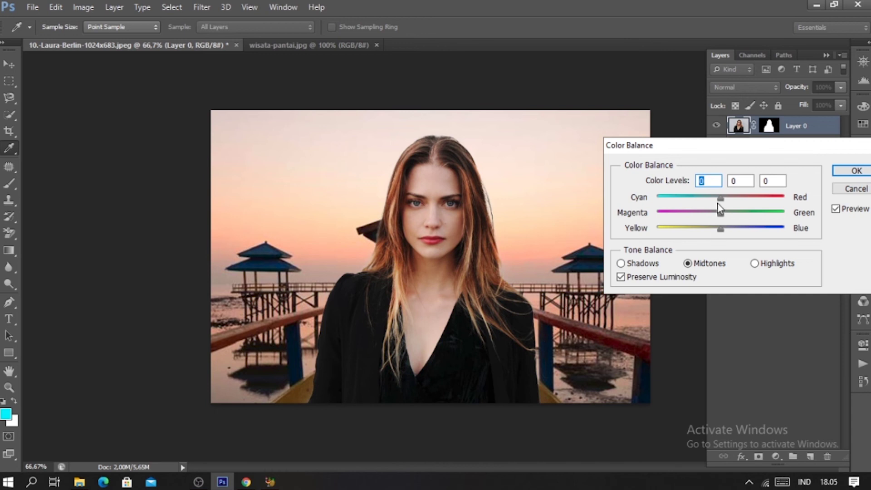
drag(715, 200, 710, 200)
click(734, 198)
drag(733, 199, 731, 200)
- Fine-tune the balance to about Cyan/Red +12, Magenta/Green +3, Yellow/Blue -7
drag(712, 211, 702, 214)
click(721, 229)
click(717, 215)
click(723, 215)
drag(723, 214, 717, 230)
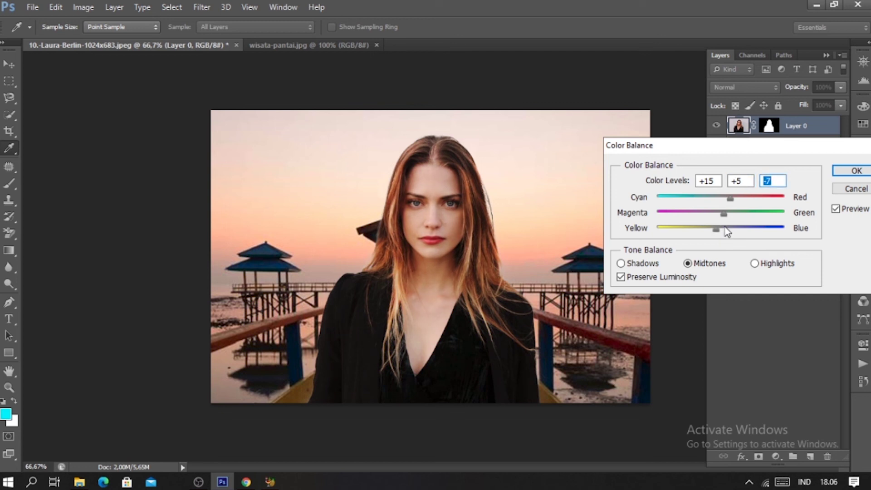
drag(720, 230, 720, 231)
click(717, 230)
click(729, 199)
drag(723, 213, 719, 213)
- Confirm the Color Balance adjustment and return to the Dodge tool
click(857, 172)
key(o)
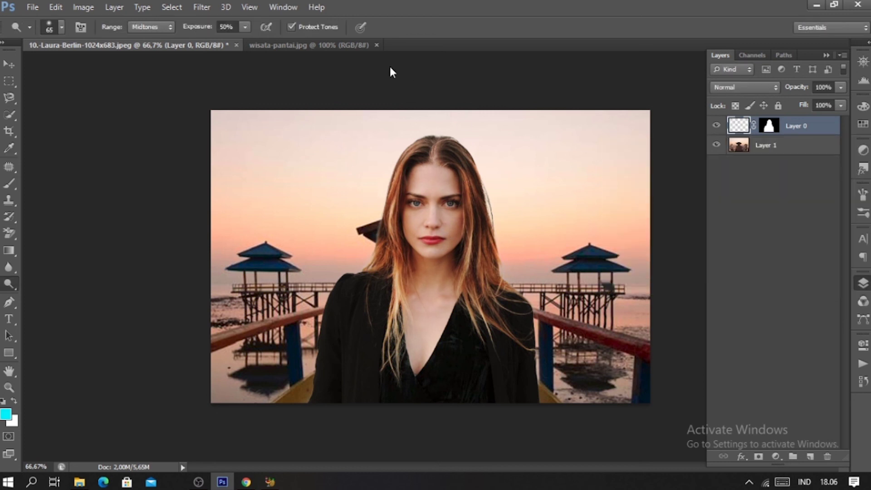